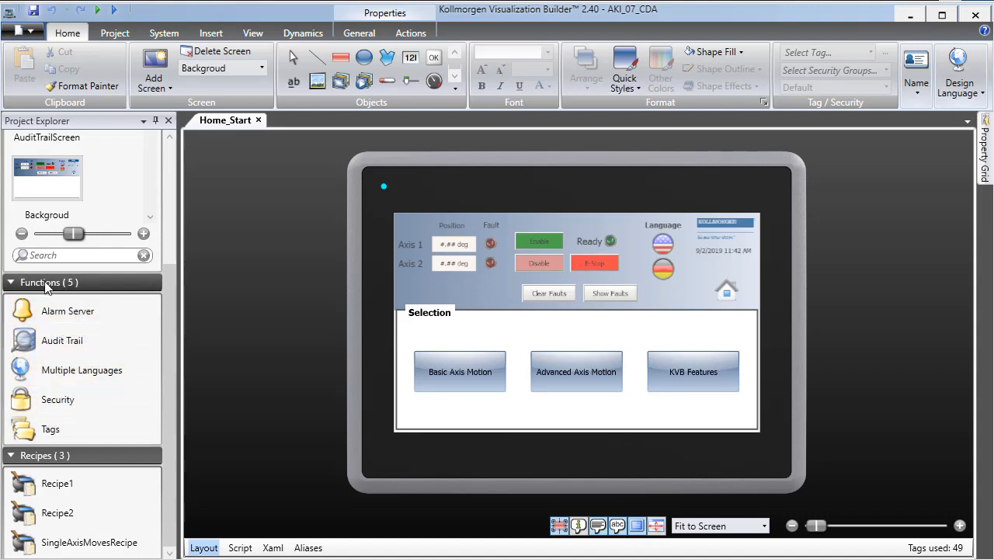
Open the project's security settings and review the group assignments of Administrator, User1 and User2
{"action": "left_click", "coordinate": [66, 403]}
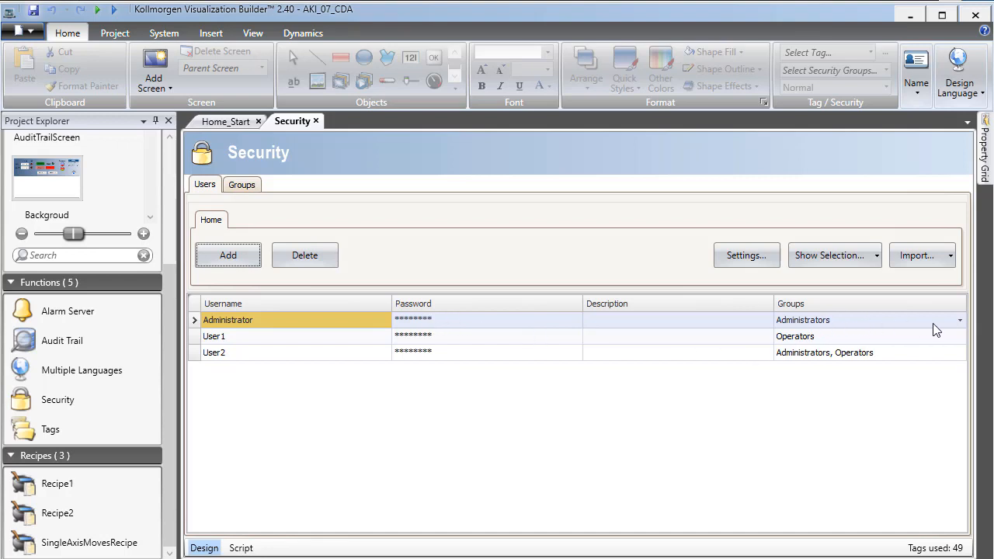
{"action": "left_click", "coordinate": [960, 321]}
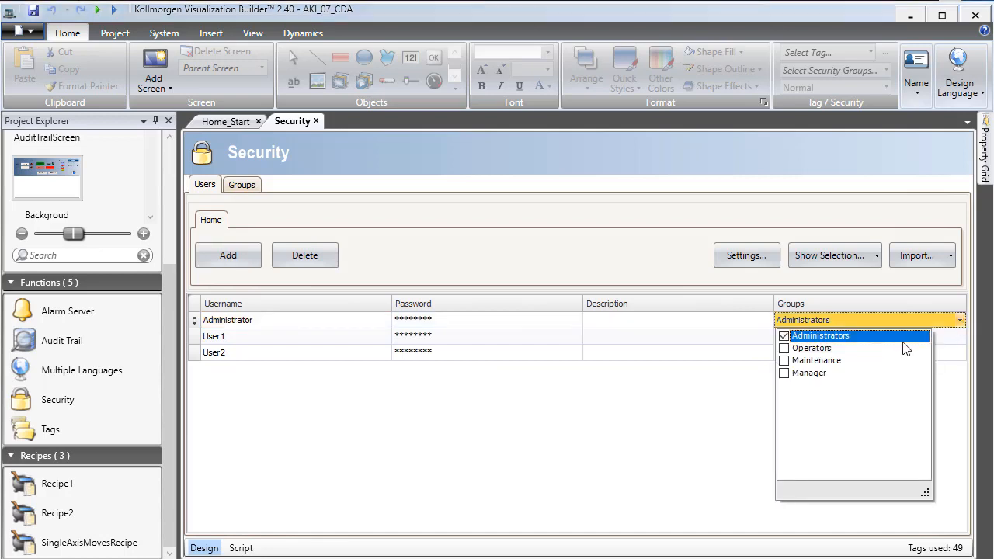
{"action": "left_click", "coordinate": [716, 410]}
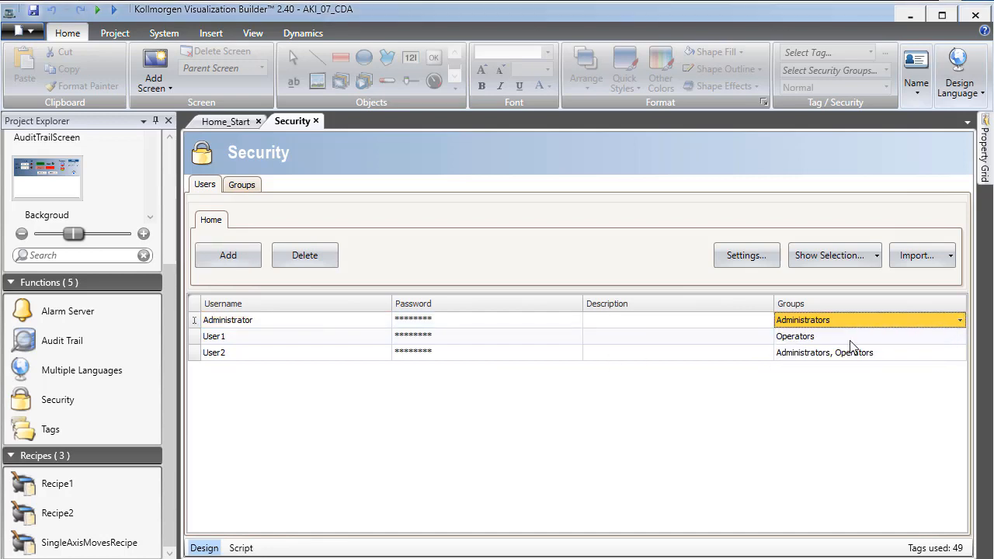
{"action": "left_click", "coordinate": [961, 336]}
{"action": "left_click", "coordinate": [706, 399]}
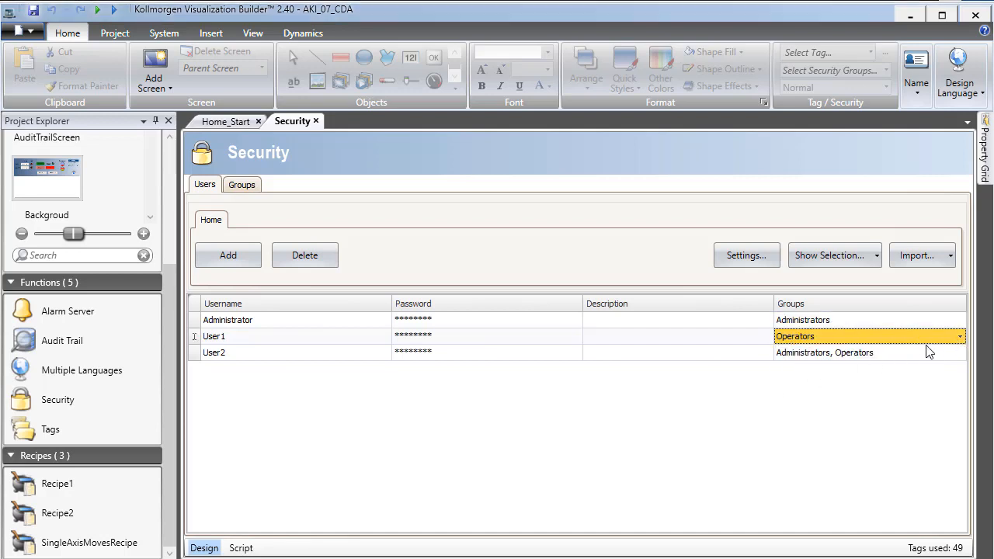
{"action": "left_click", "coordinate": [959, 353]}
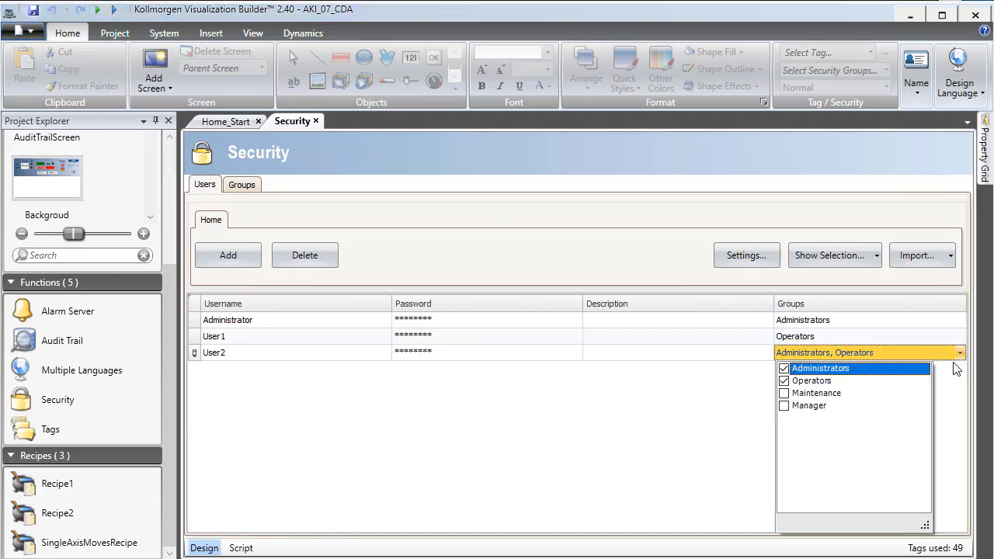
{"action": "left_click", "coordinate": [686, 476]}
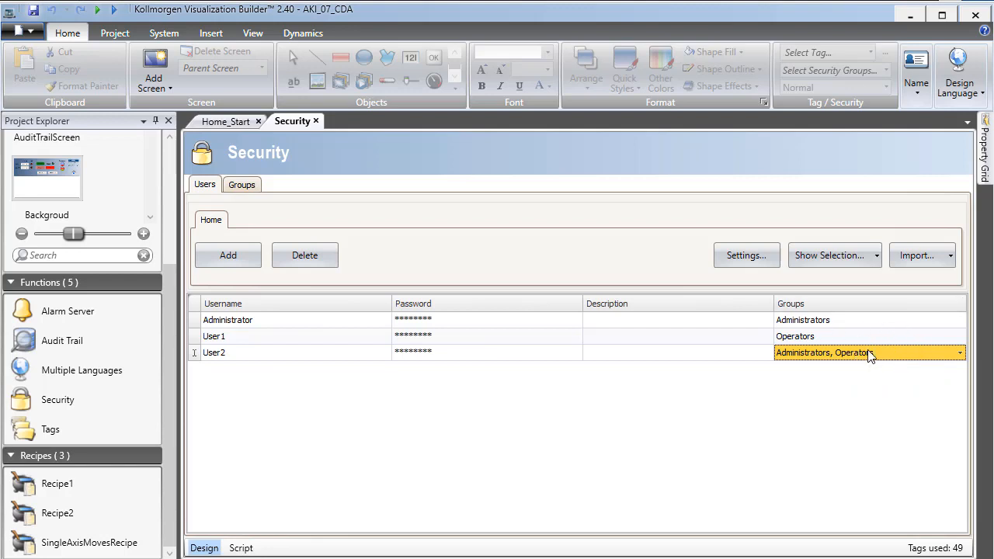
Add a new security user and create a security group named NewHire
{"action": "left_click", "coordinate": [225, 254]}
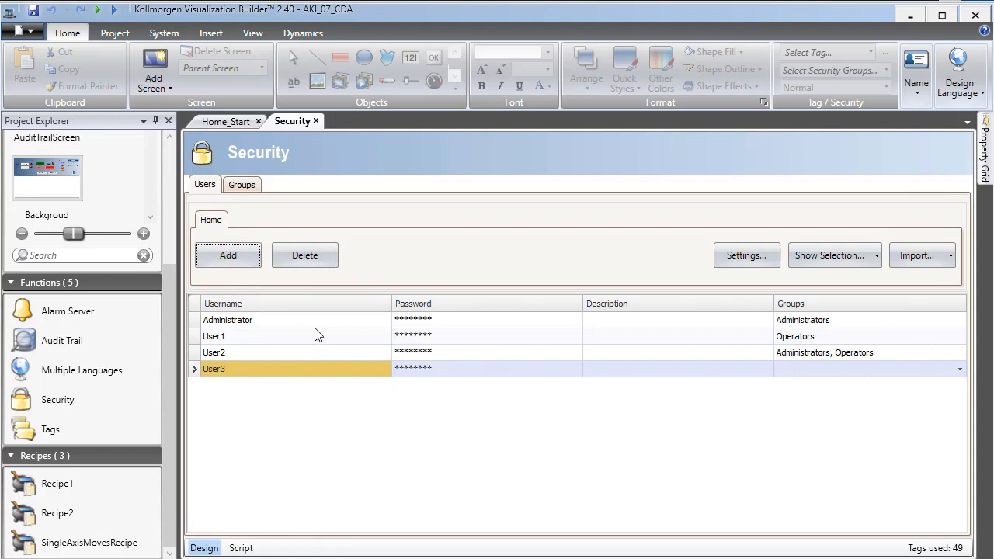
{"action": "left_click", "coordinate": [237, 188]}
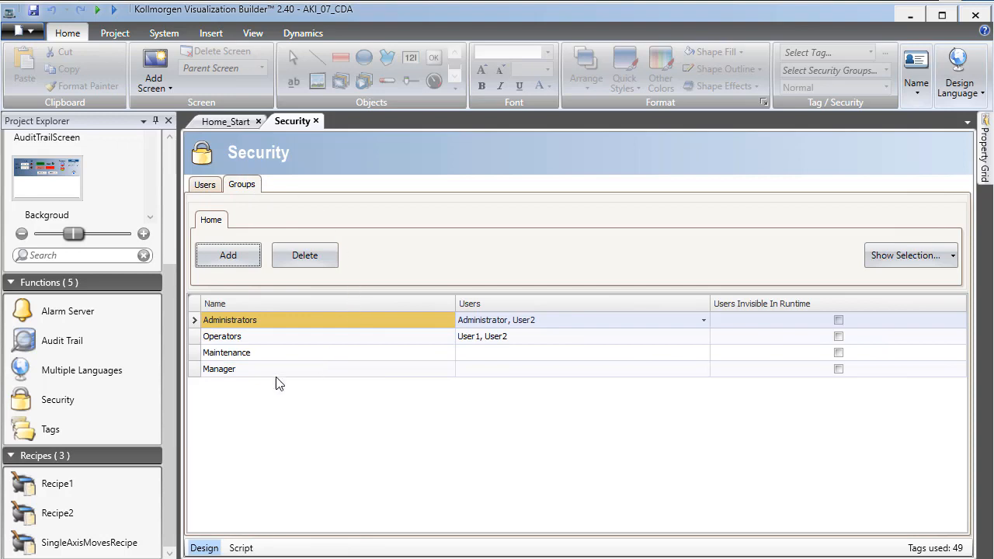
{"action": "left_click", "coordinate": [240, 255]}
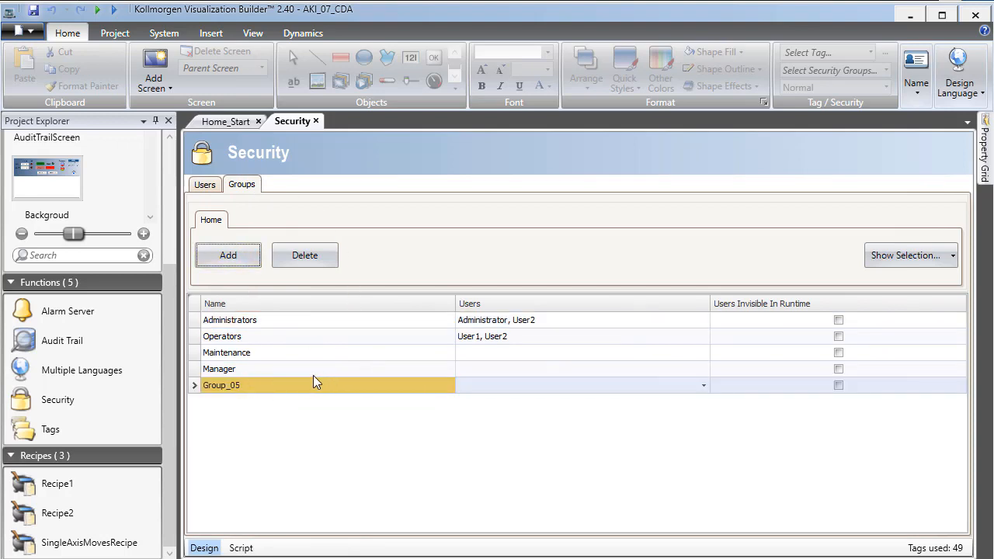
{"action": "left_click", "coordinate": [285, 385]}
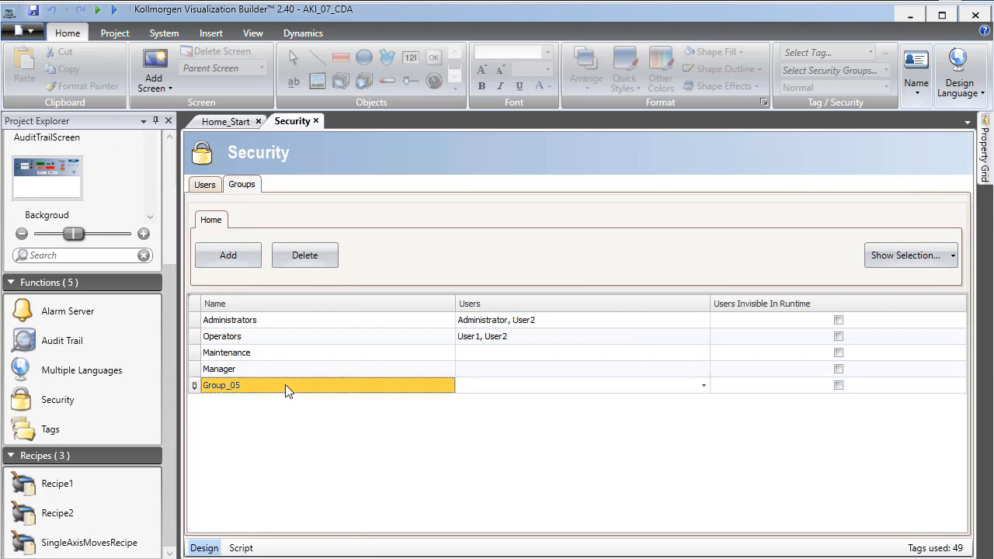
{"action": "key", "text": "BackSpace"}
{"action": "key", "text": "BackSpace"}
{"action": "key", "text": "BackSpace"}
{"action": "key", "text": "BackSpace"}
{"action": "key", "text": "BackSpace"}
{"action": "key", "text": "BackSpace"}
{"action": "key", "text": "BackSpace"}
{"action": "key", "text": "BackSpace"}
{"action": "type", "text": "NewHire"}
{"action": "key", "text": "Return"}
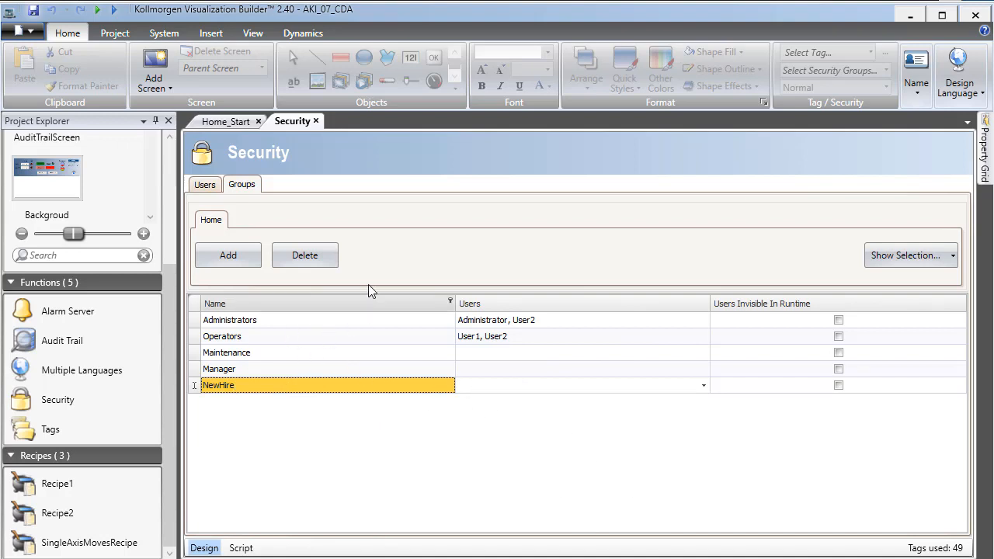
Review the groups that can be assigned to User3 in the user list
{"action": "left_click", "coordinate": [205, 185]}
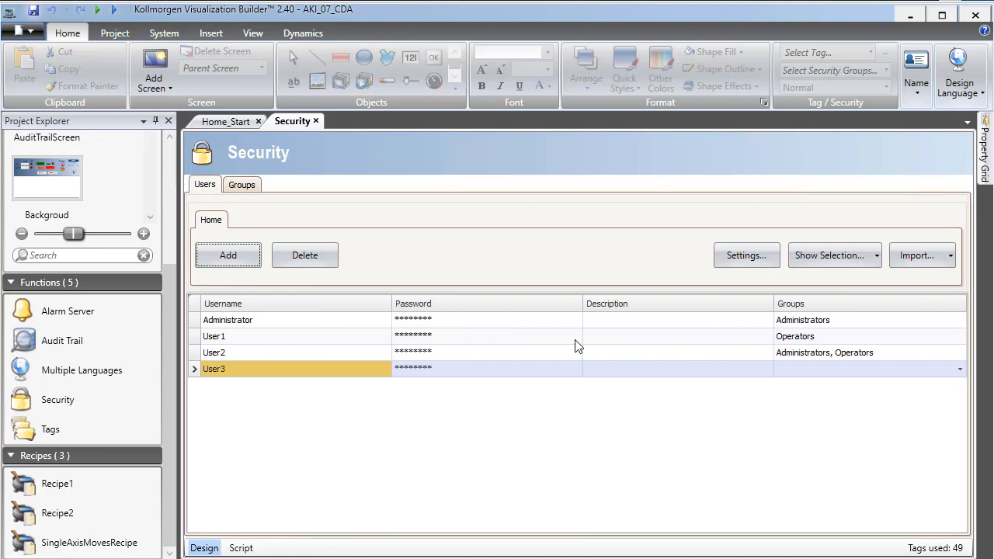
{"action": "left_click", "coordinate": [959, 369]}
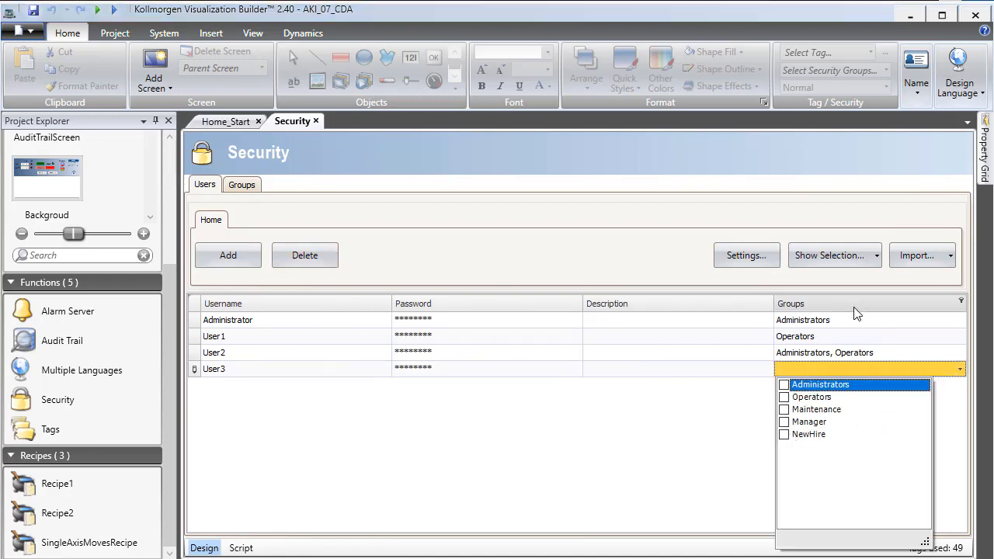
{"action": "left_click", "coordinate": [526, 425]}
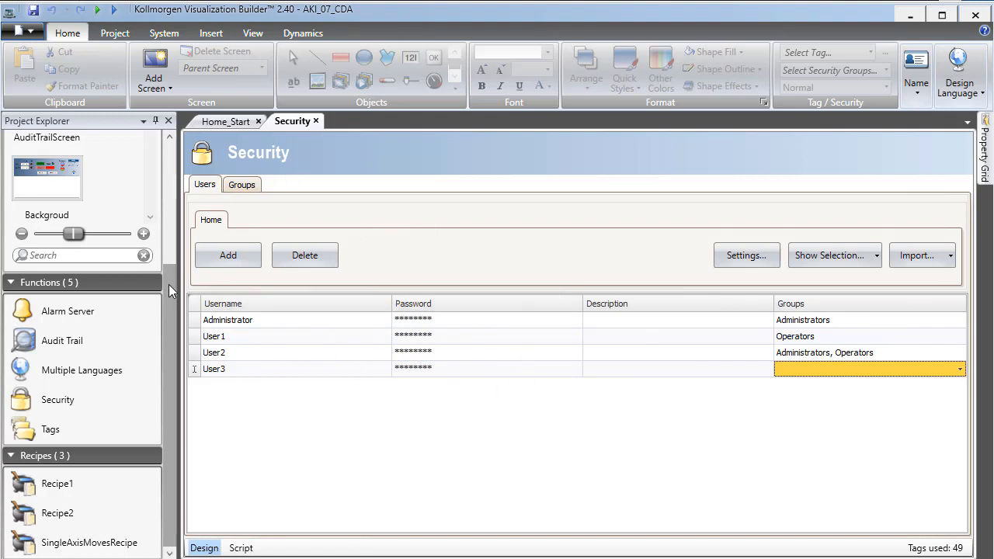
Open the KVB_Features screen from the project's screens for editing
{"action": "left_click_drag", "start_coordinate": [170, 286], "coordinate": [172, 179]}
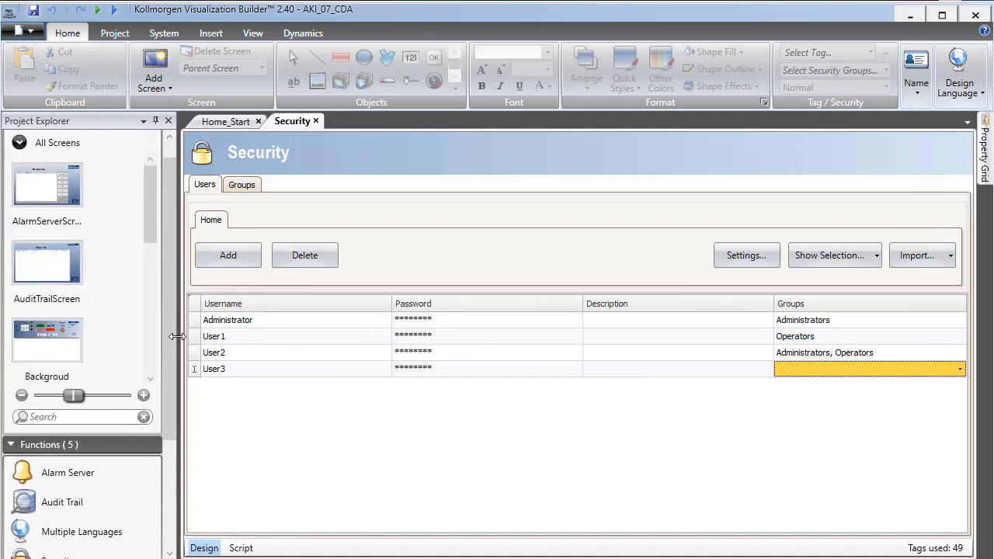
{"action": "scroll", "coordinate": [170, 334], "scroll_direction": "up", "scroll_amount": 1}
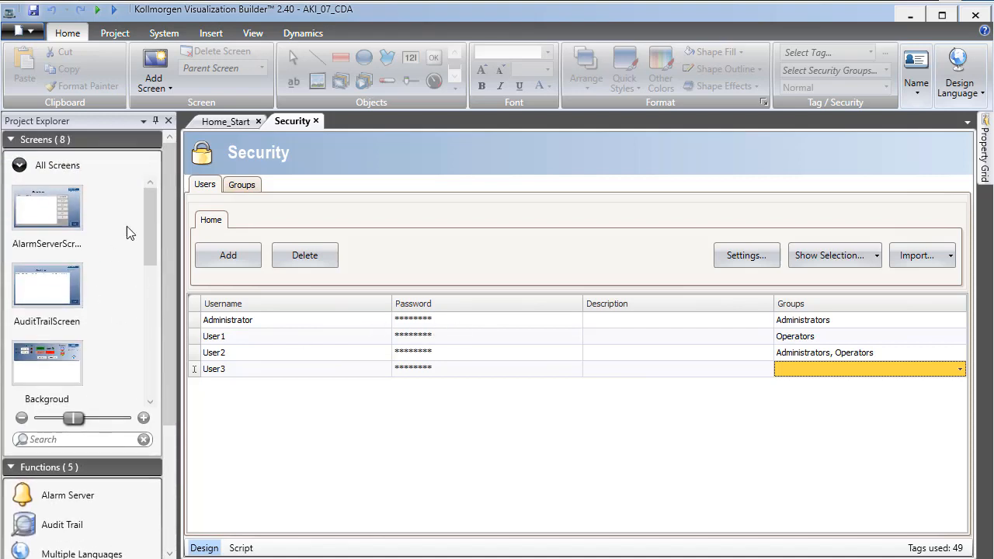
{"action": "left_click_drag", "start_coordinate": [150, 218], "coordinate": [154, 388]}
{"action": "double_click", "coordinate": [78, 291]}
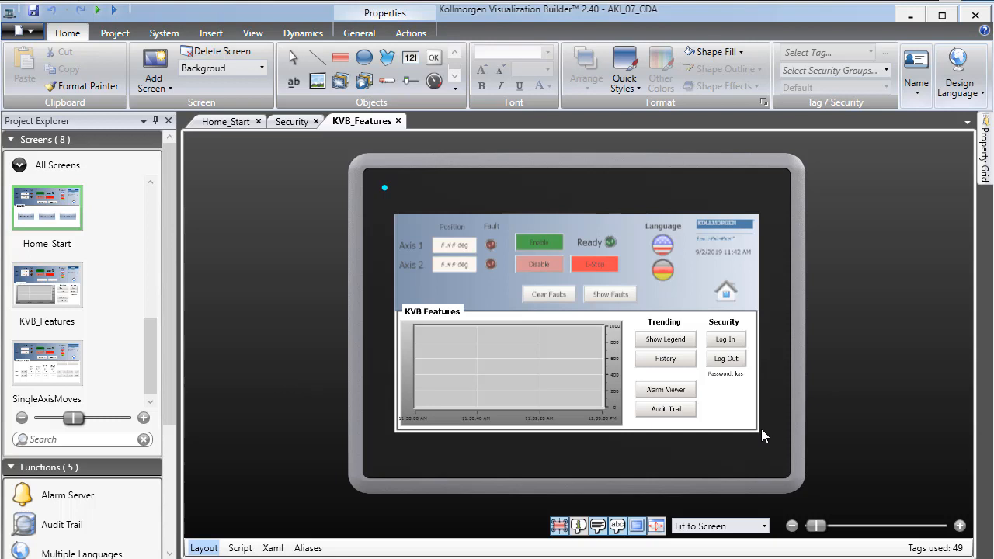
Inspect the actions assigned to the Log In and Log Out buttons on the KVB_Features screen
{"action": "left_click", "coordinate": [724, 340]}
{"action": "left_click", "coordinate": [725, 357]}
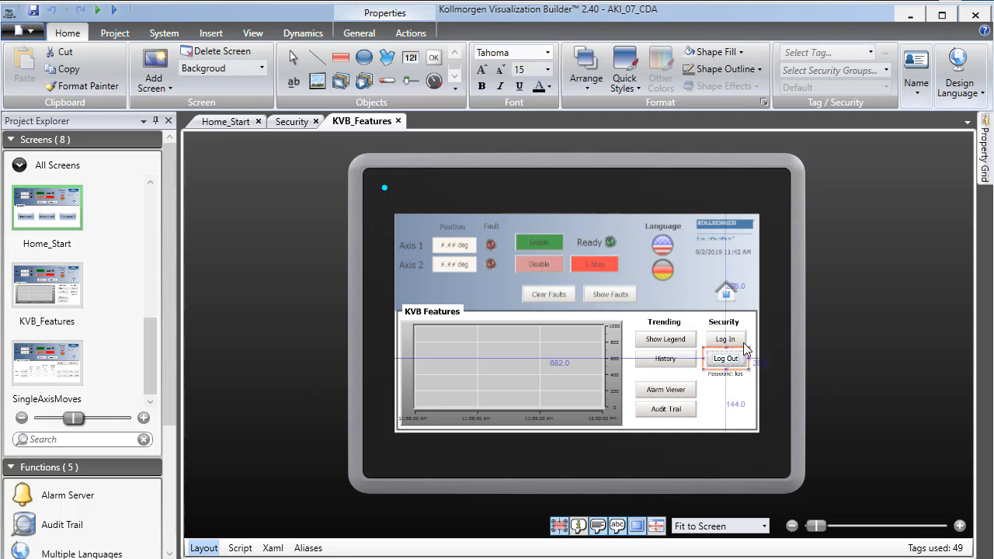
{"action": "left_click", "coordinate": [742, 342]}
{"action": "left_click", "coordinate": [413, 32]}
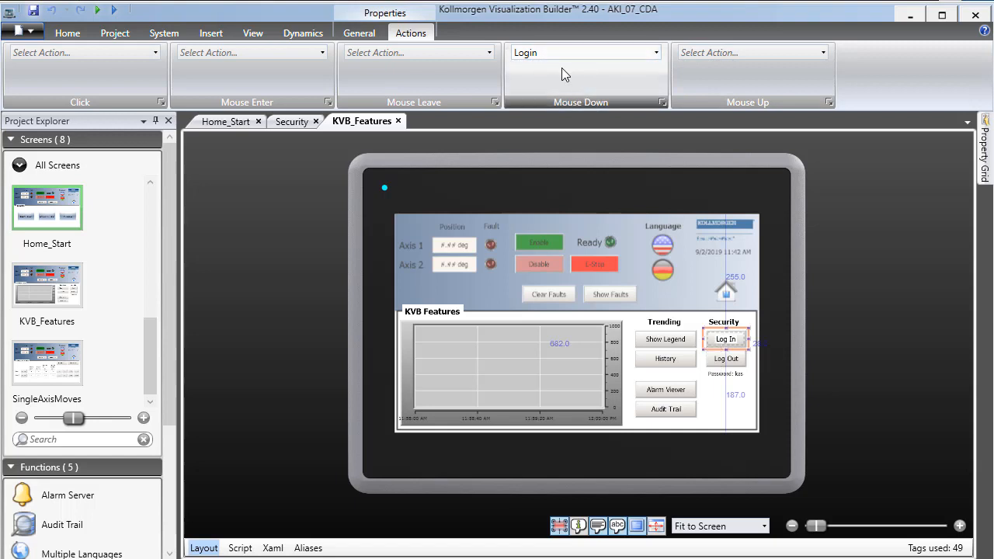
{"action": "left_click", "coordinate": [725, 357]}
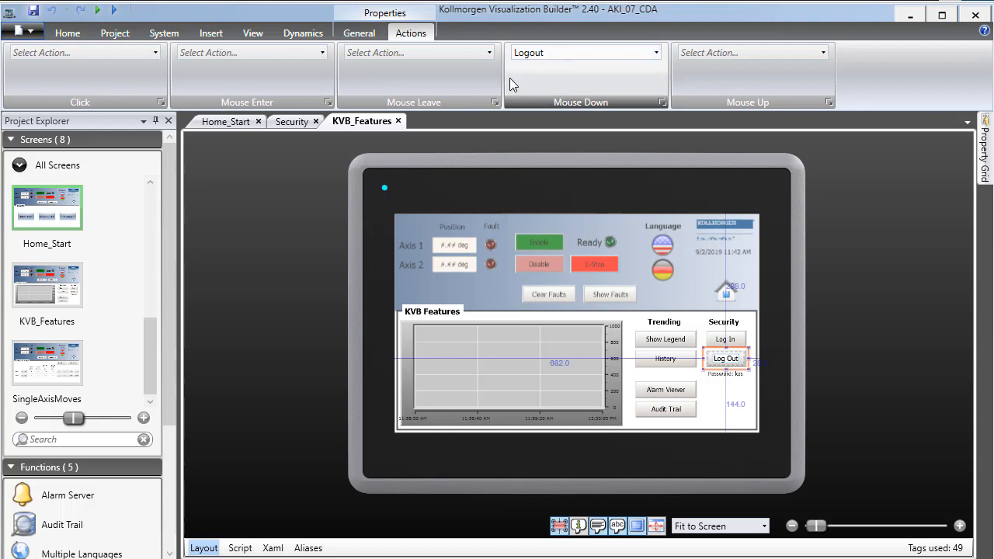
Review the Security actions available for the Log Out button's click event
{"action": "left_click", "coordinate": [155, 53]}
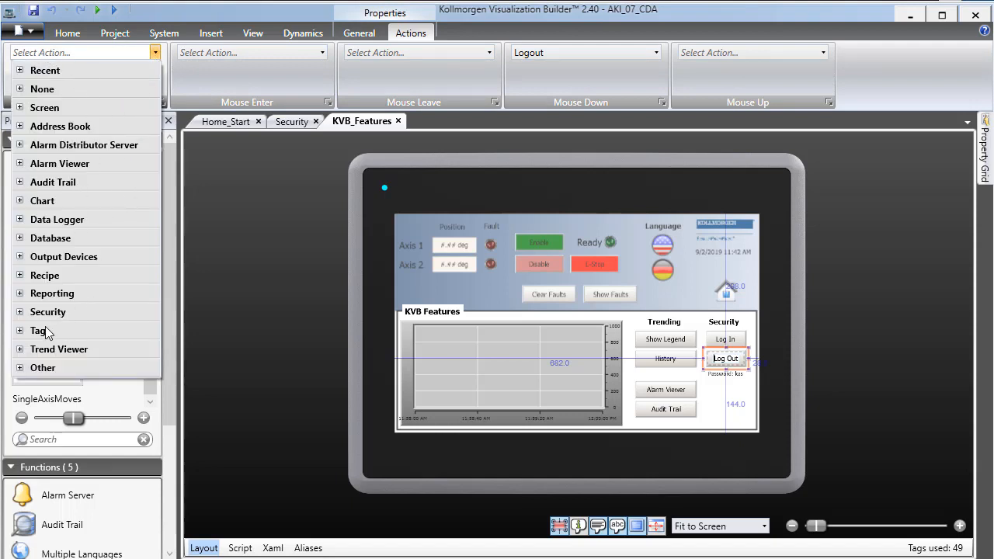
{"action": "left_click", "coordinate": [20, 312]}
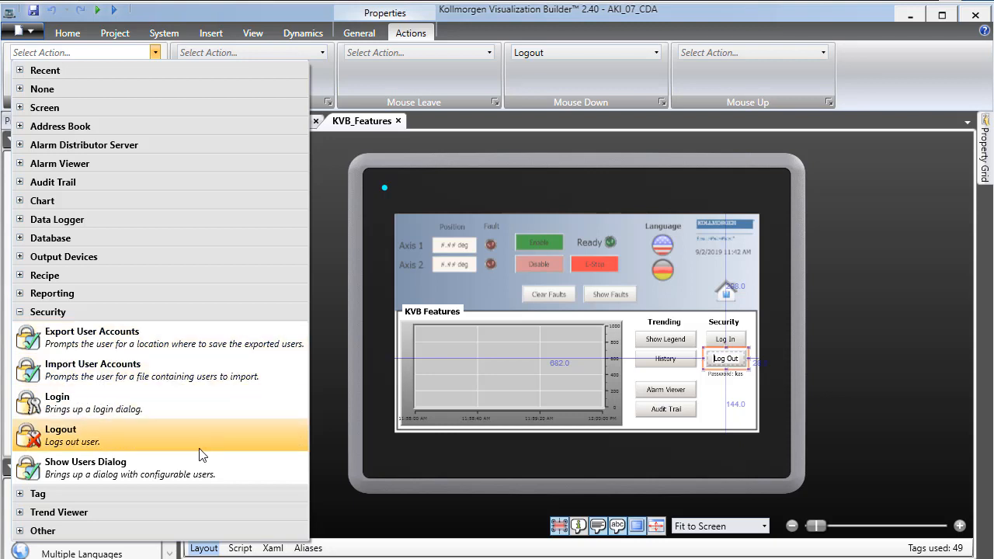
{"action": "left_click", "coordinate": [336, 420]}
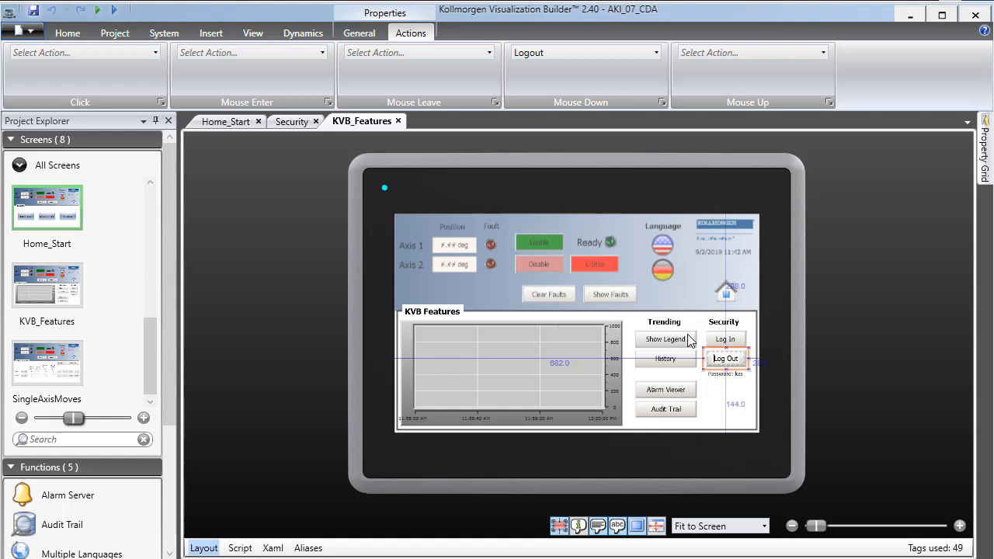
Check the Alarm Viewer button's action and security groups, and choose Disabled as its visibility when access rights are missing
{"action": "left_click", "coordinate": [691, 392]}
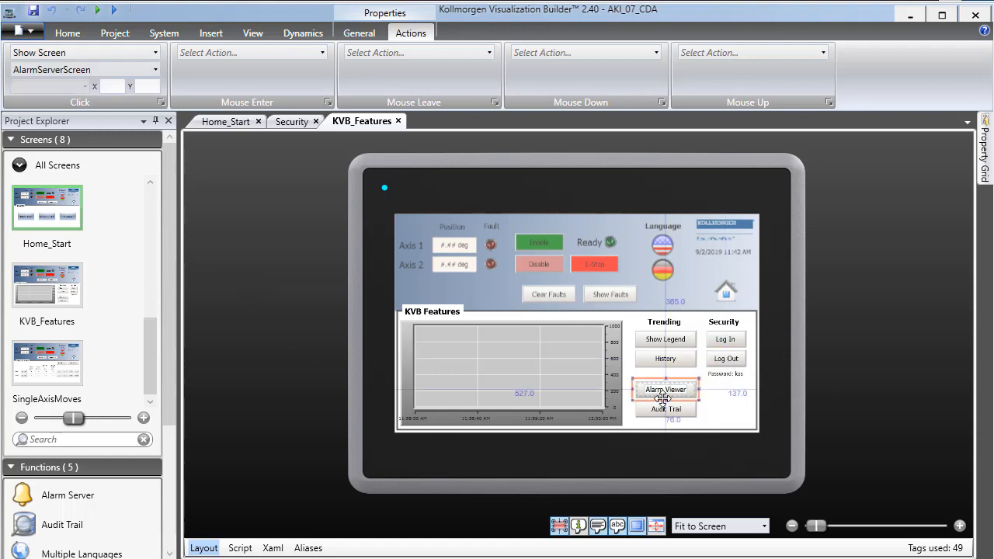
{"action": "left_click", "coordinate": [65, 34]}
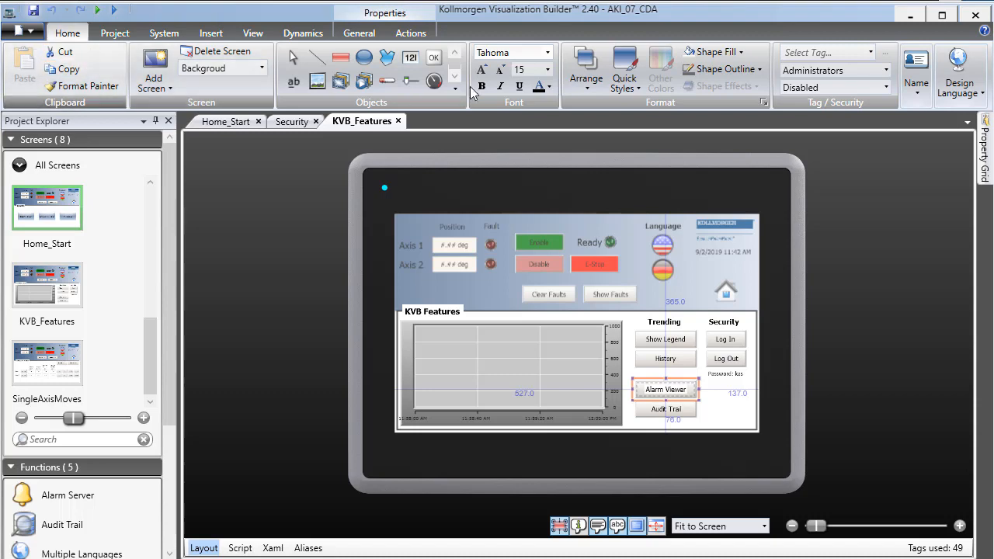
{"action": "left_click", "coordinate": [885, 70]}
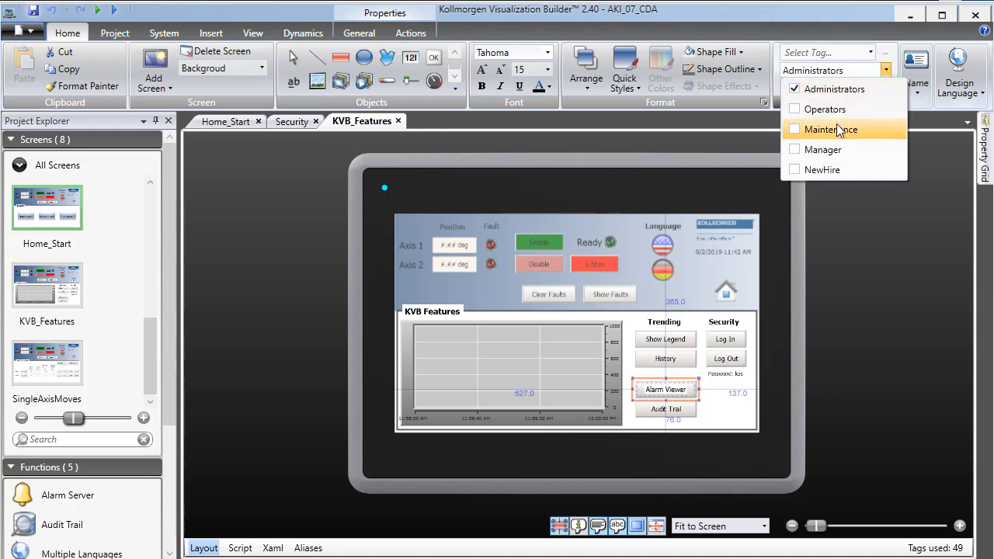
{"action": "left_click", "coordinate": [885, 71]}
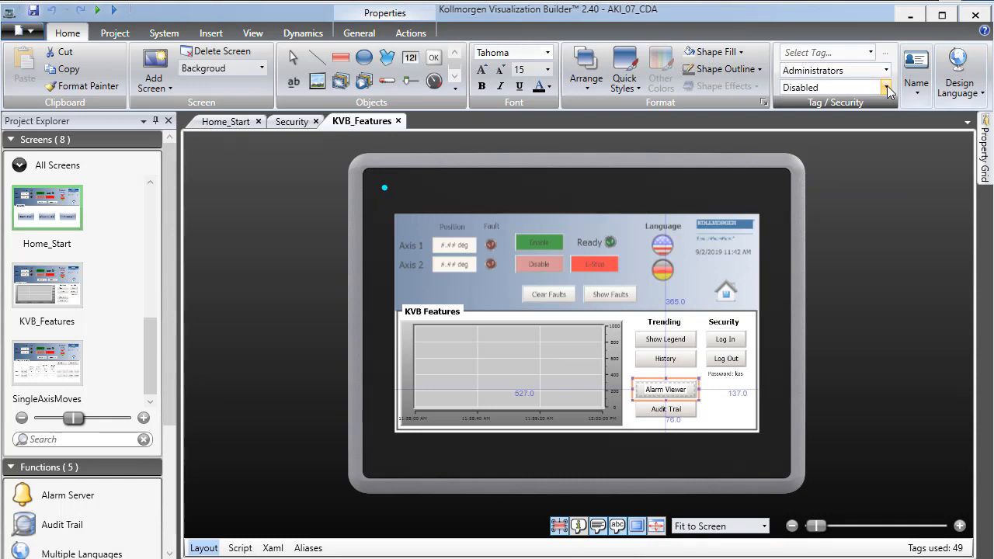
{"action": "left_click", "coordinate": [885, 87]}
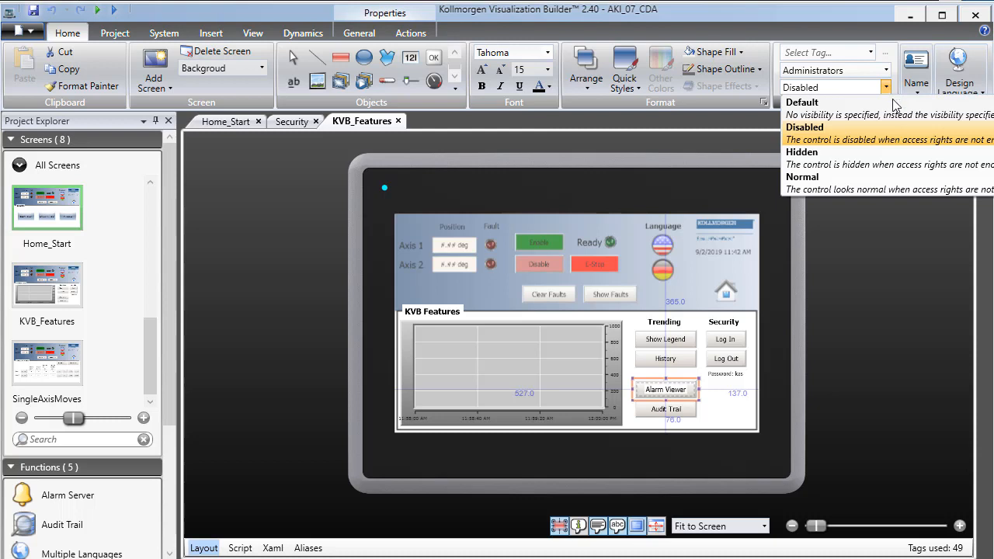
{"action": "left_click", "coordinate": [812, 140]}
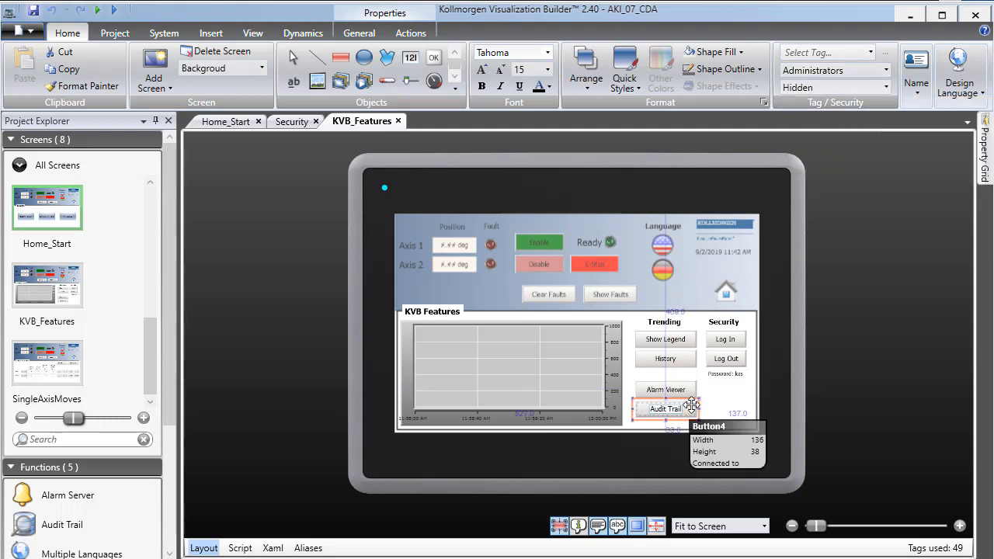
Review the security groups assigned to the Audit Trail button and clear the selection
{"action": "left_click", "coordinate": [885, 72]}
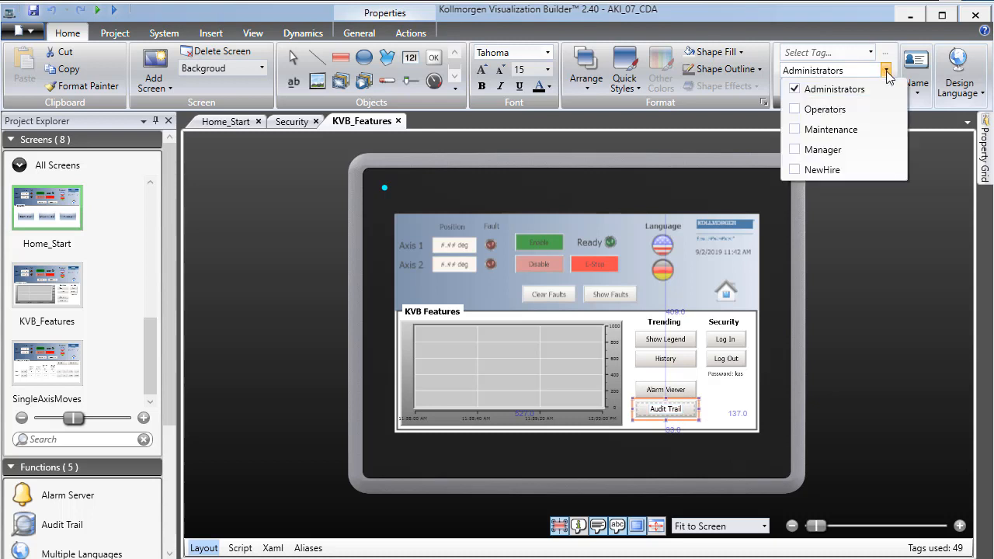
{"action": "left_click", "coordinate": [887, 73]}
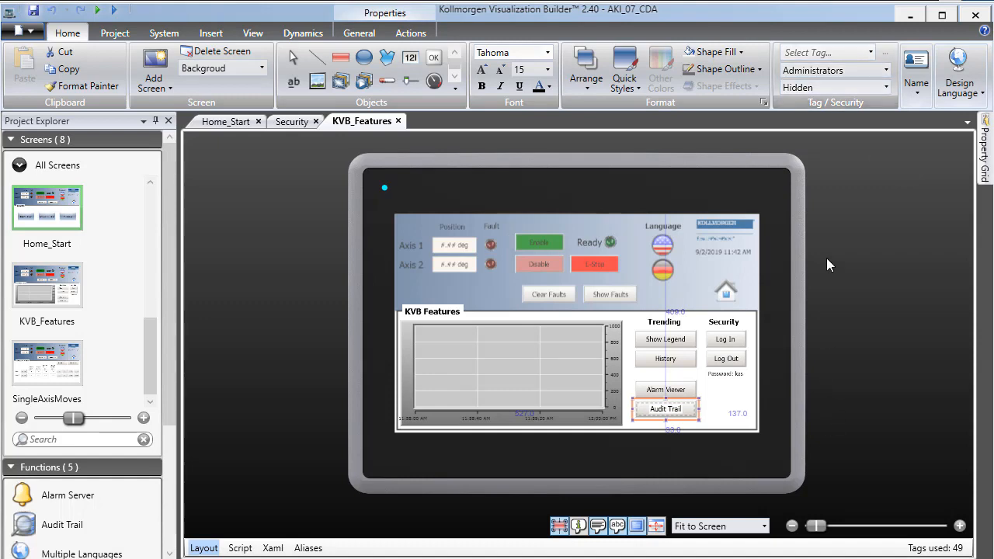
{"action": "left_click", "coordinate": [748, 400]}
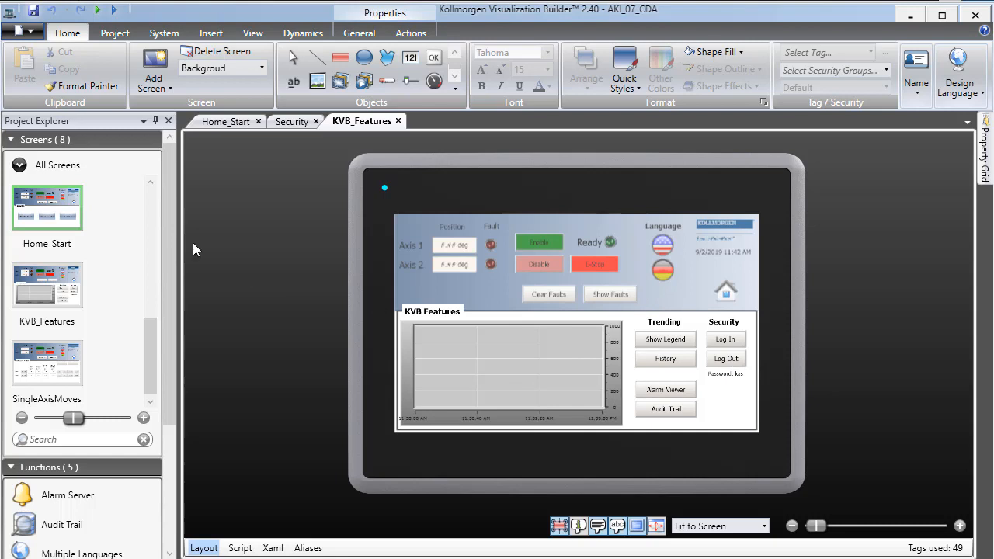
Run the project and go to the KVB Features screen in the running application
{"action": "left_click", "coordinate": [111, 35]}
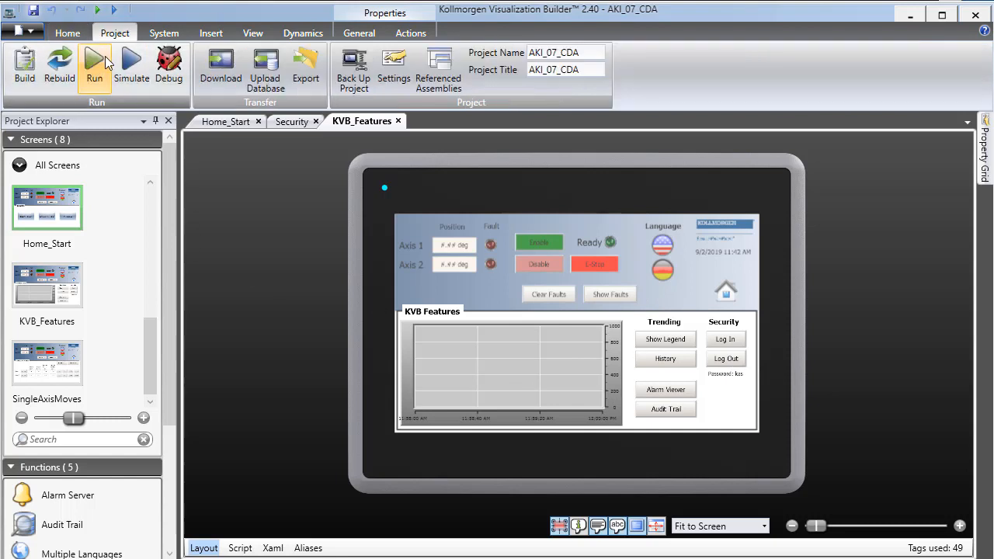
{"action": "left_click", "coordinate": [97, 66]}
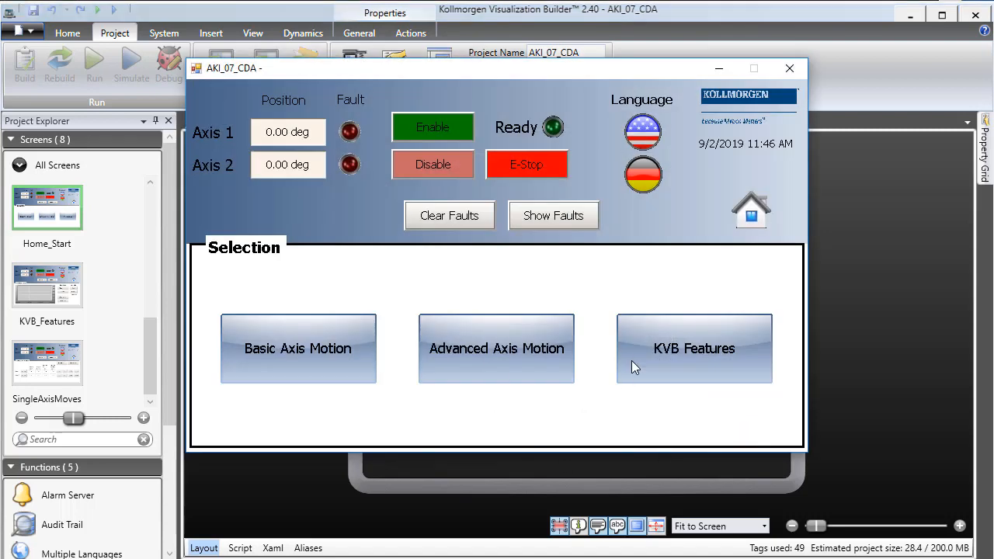
{"action": "left_click", "coordinate": [714, 329]}
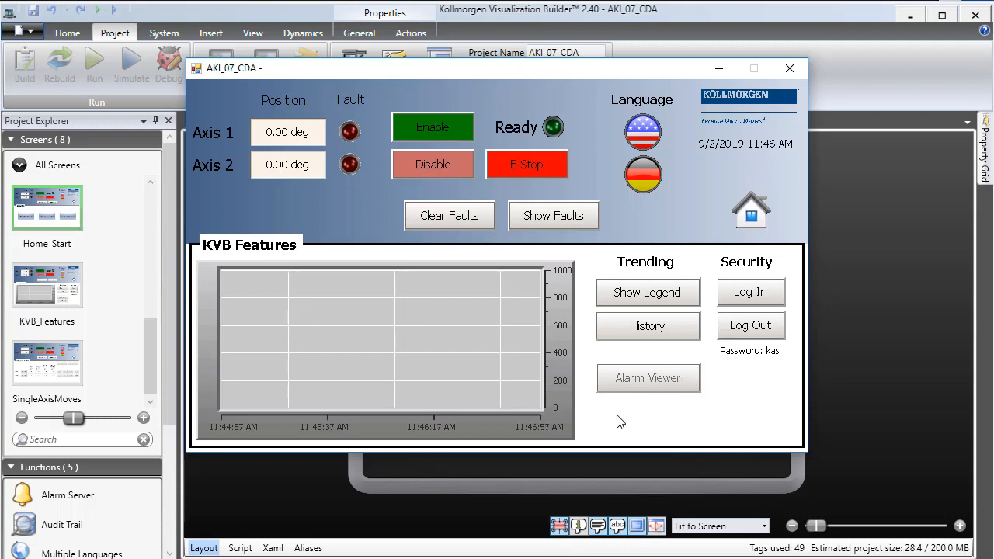
Log in to the running application as Administrator with the account password and dismiss the login confirmation
{"action": "left_click", "coordinate": [750, 294]}
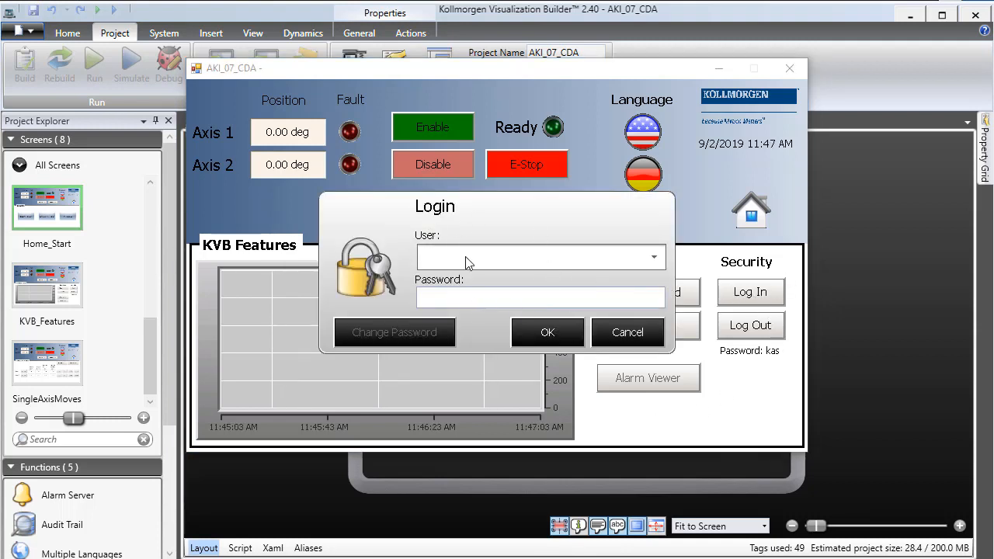
{"action": "left_click", "coordinate": [652, 257]}
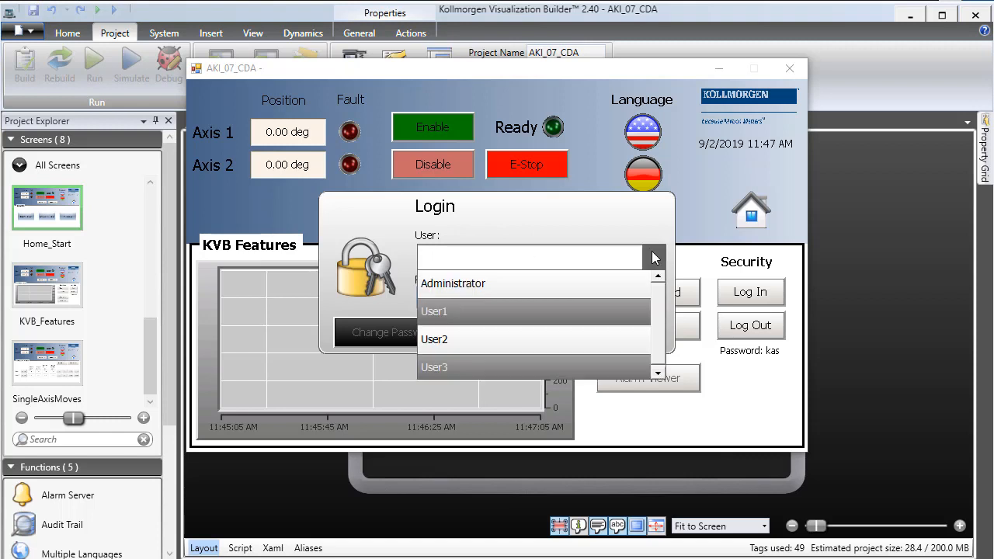
{"action": "left_click", "coordinate": [452, 292]}
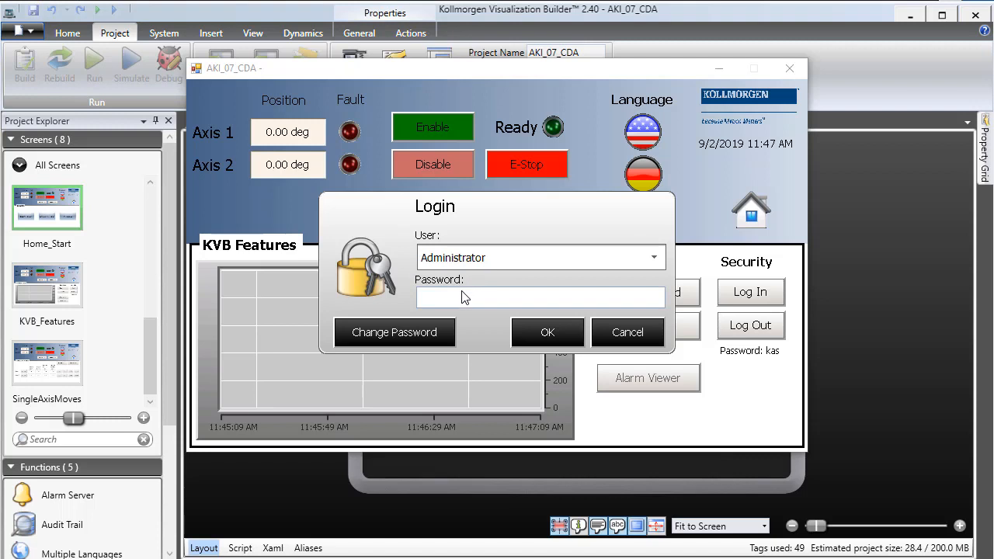
{"action": "left_click", "coordinate": [462, 293]}
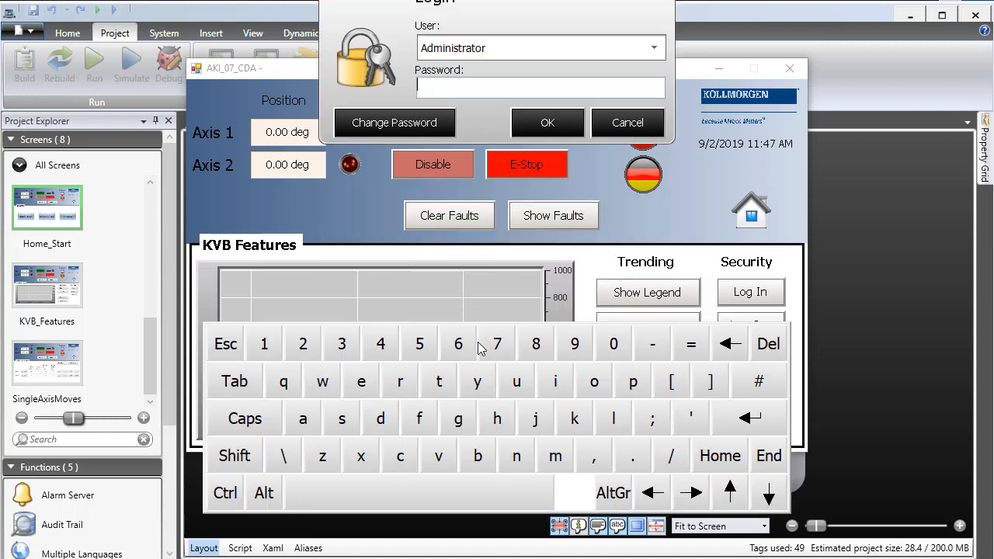
{"action": "left_click", "coordinate": [575, 415]}
{"action": "left_click", "coordinate": [306, 426]}
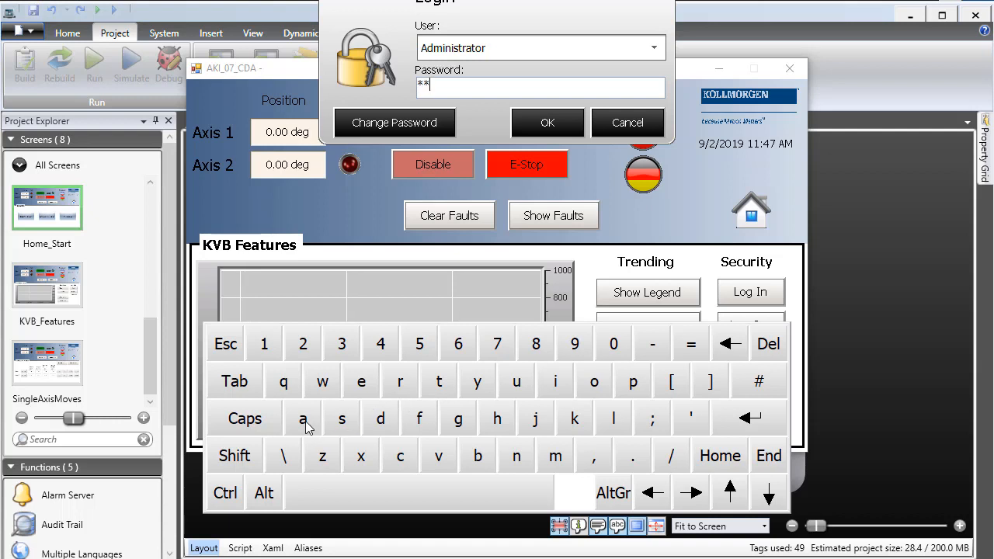
{"action": "key", "text": "Return"}
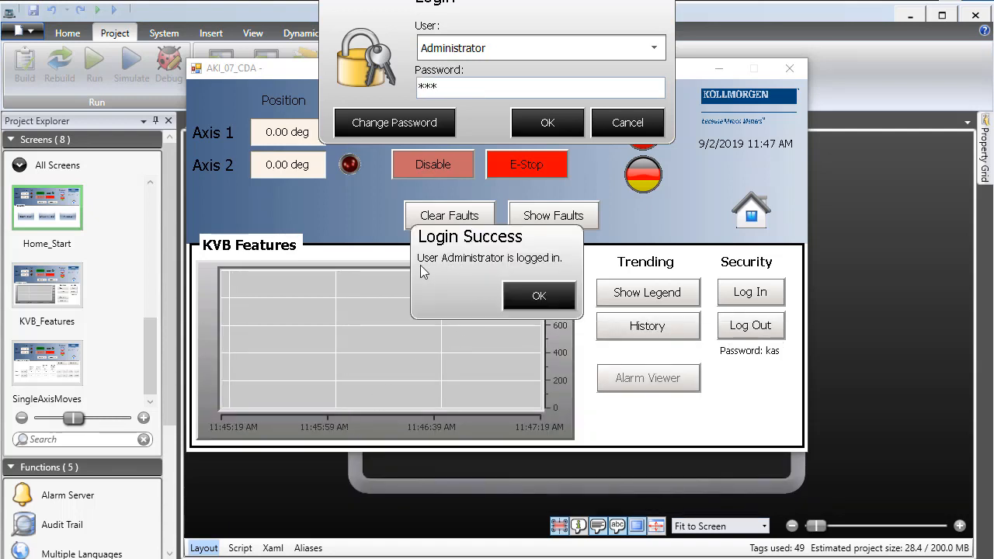
{"action": "left_click", "coordinate": [528, 288]}
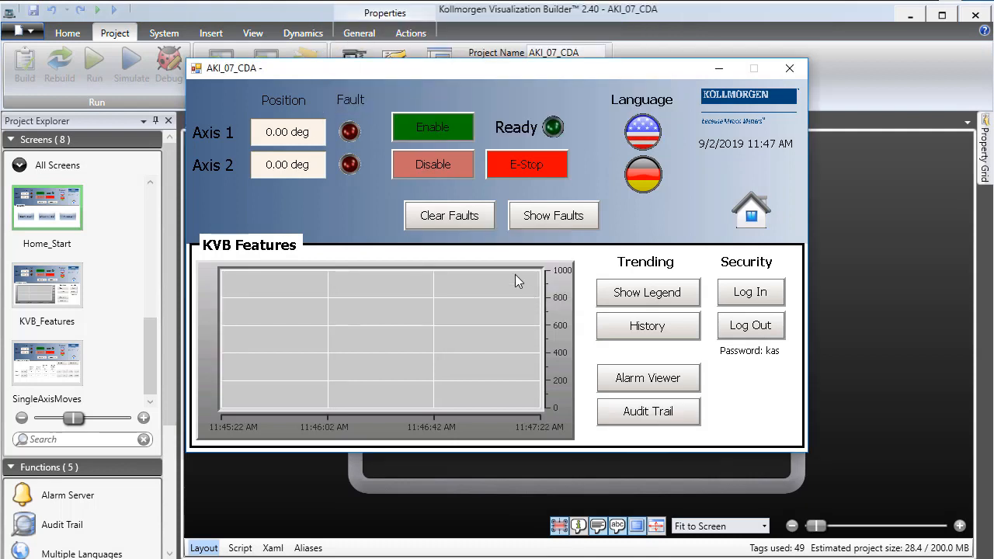
Check access to the Alarm Viewer and the Audit Trail, examine the logged user actions, and return to the KVB Features screen
{"action": "left_click", "coordinate": [679, 379]}
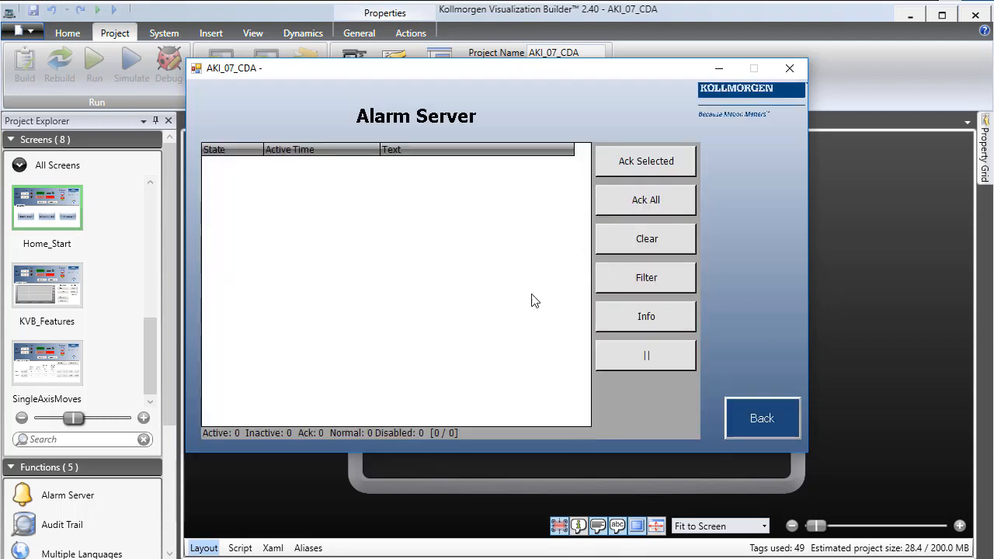
{"action": "left_click", "coordinate": [765, 413]}
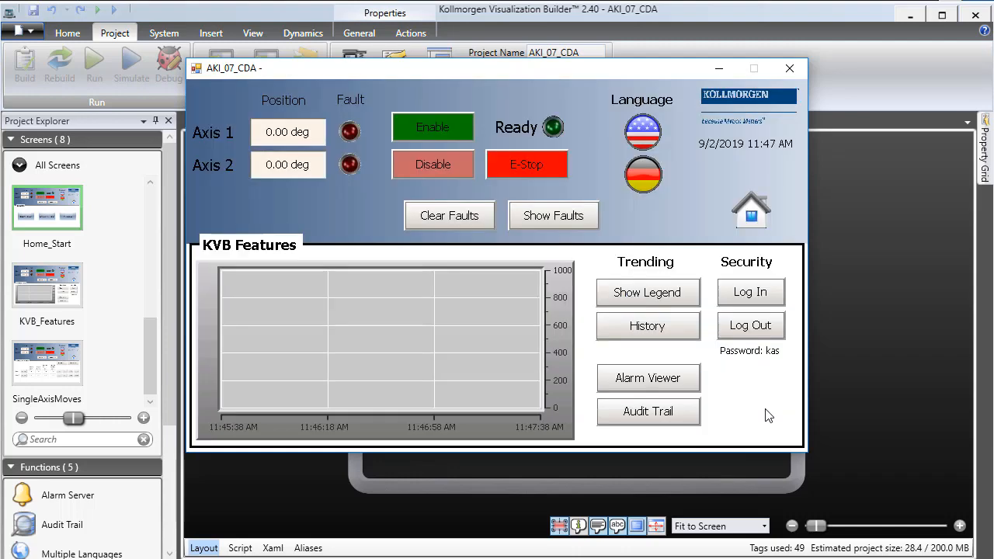
{"action": "left_click", "coordinate": [649, 412]}
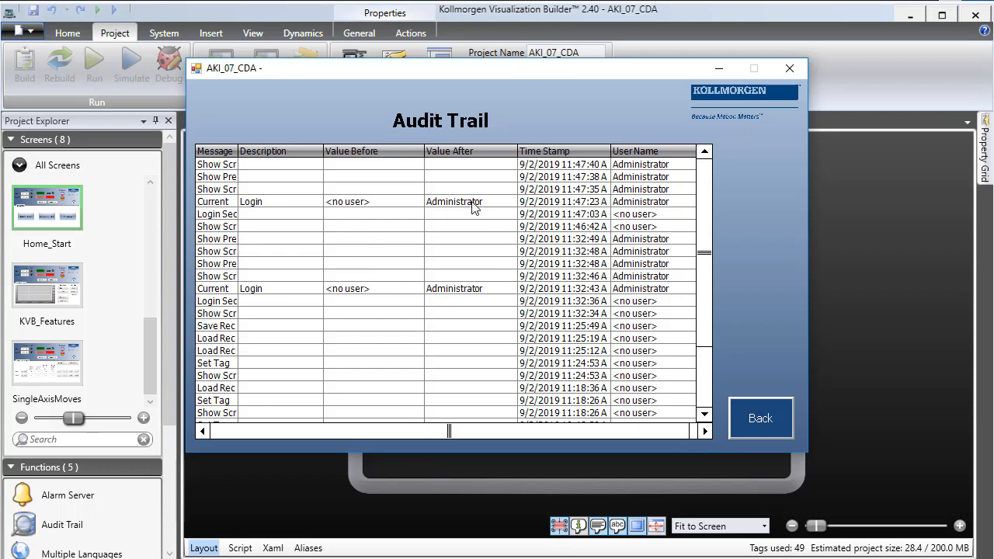
{"action": "left_click", "coordinate": [747, 412]}
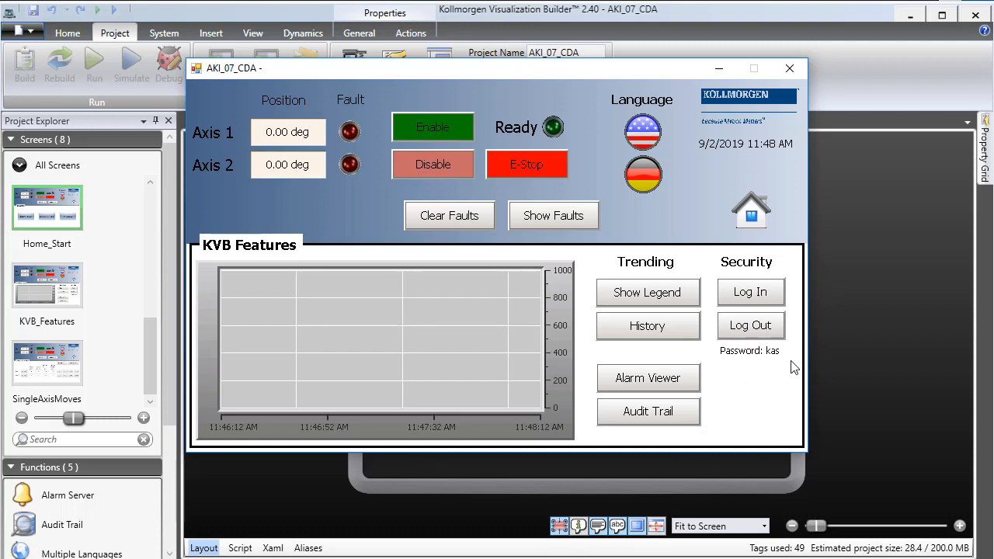
Log the Administrator out, dismiss the logout confirmation, and close the running application
{"action": "left_click", "coordinate": [771, 331]}
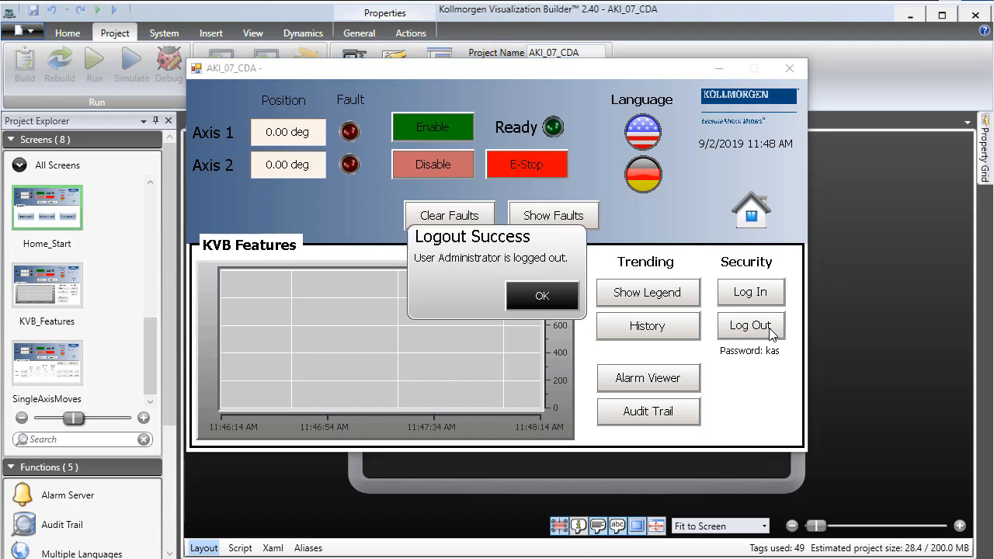
{"action": "left_click", "coordinate": [534, 289]}
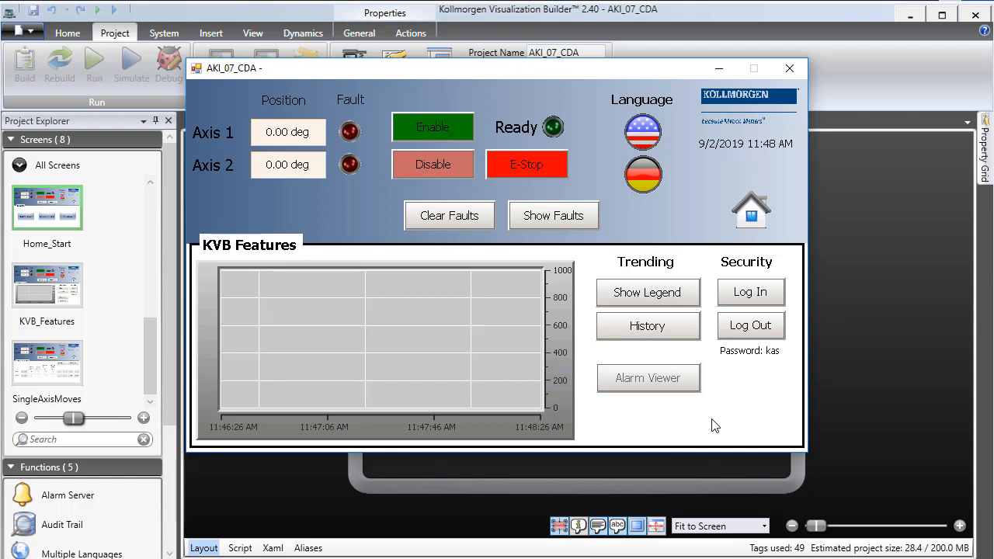
{"action": "key", "text": "alt+F4"}
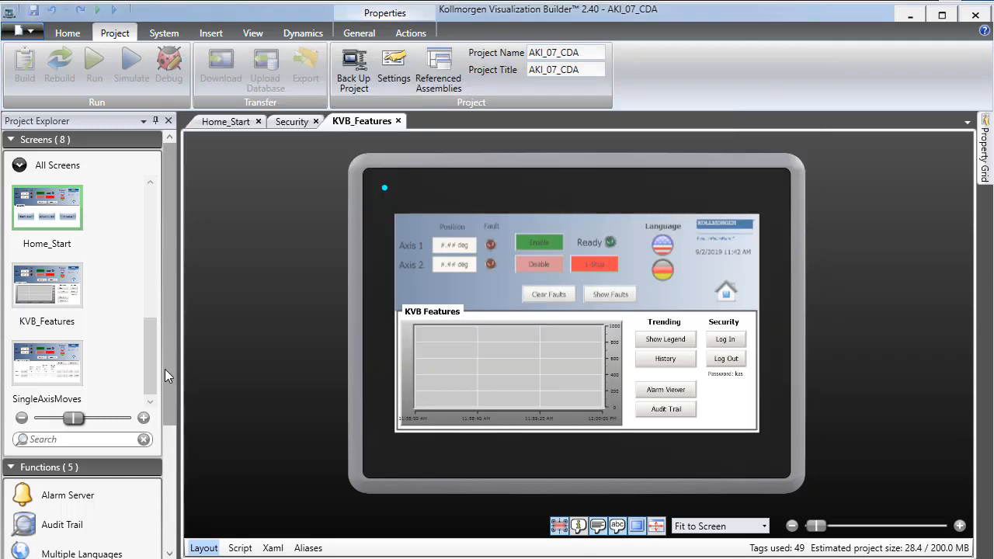
Open the project's Security function to view its users and their group assignments
{"action": "scroll", "coordinate": [172, 416], "scroll_direction": "down", "scroll_amount": 4}
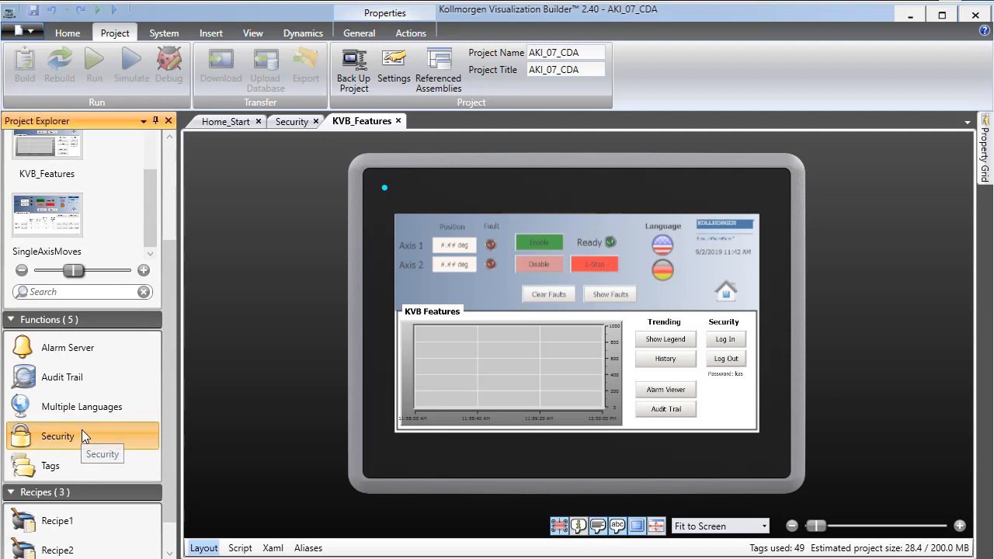
{"action": "double_click", "coordinate": [81, 430]}
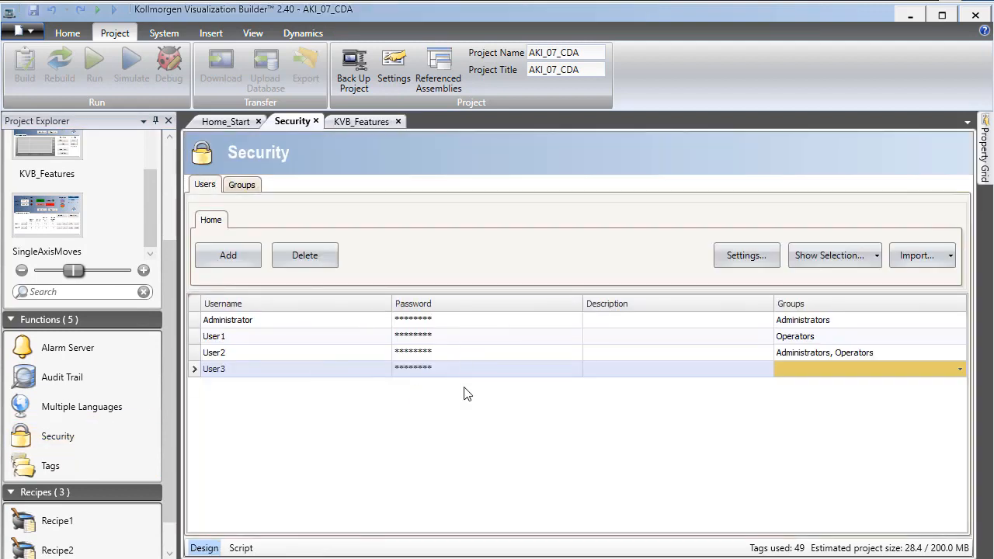